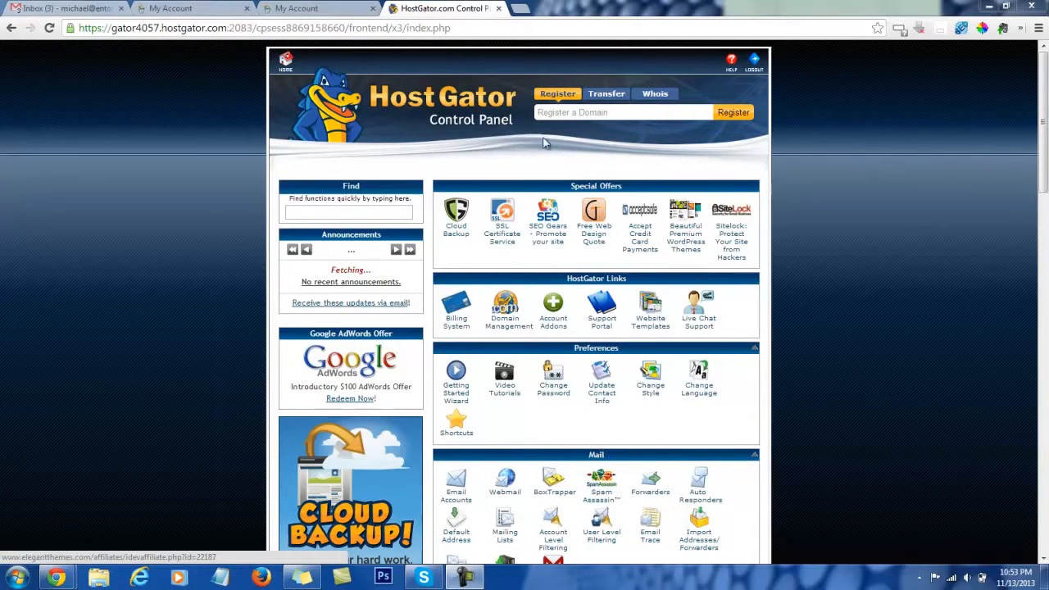
- Open the domain details for thepeacefulpathway.com from the GoDaddy account's domain list
{"action": "scroll", "coordinate": [623, 295], "scroll_direction": "down", "scroll_amount": 15}
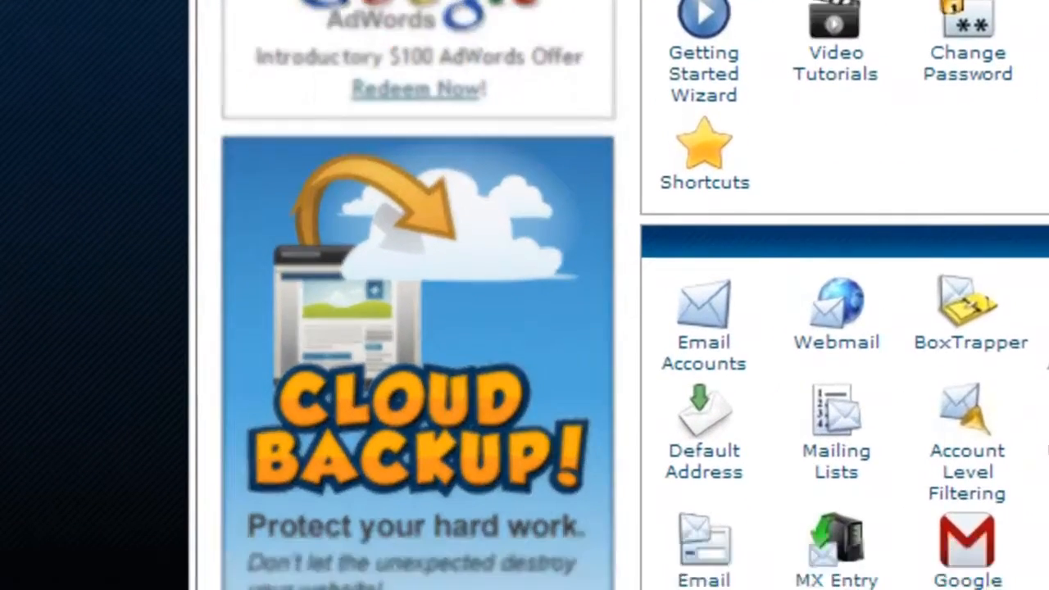
{"action": "scroll", "coordinate": [419, 294], "scroll_direction": "down", "scroll_amount": 8}
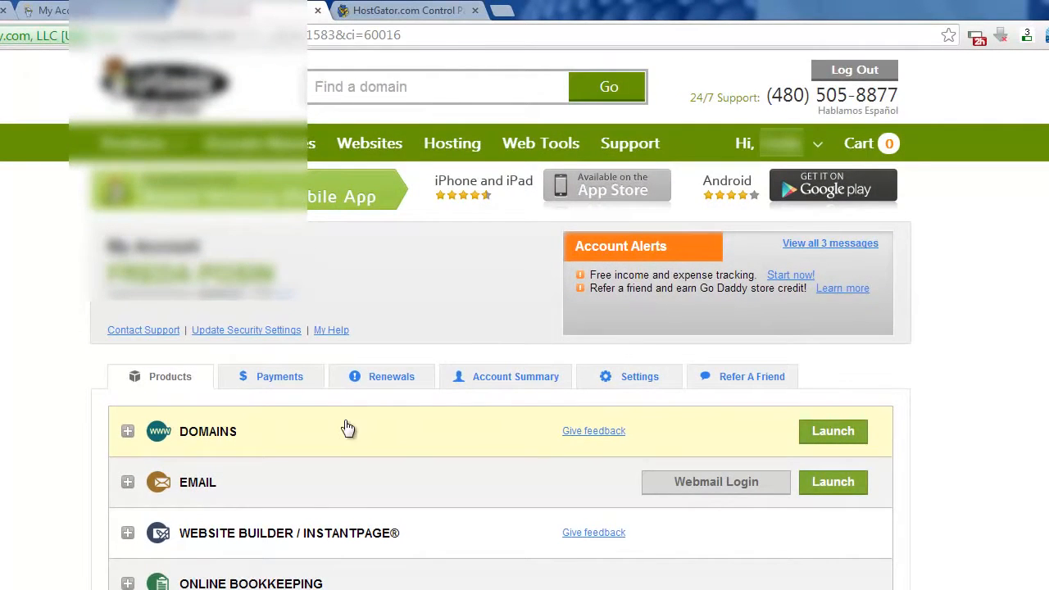
{"action": "left_click", "coordinate": [348, 428]}
{"action": "scroll", "coordinate": [347, 427], "scroll_direction": "down", "scroll_amount": 4}
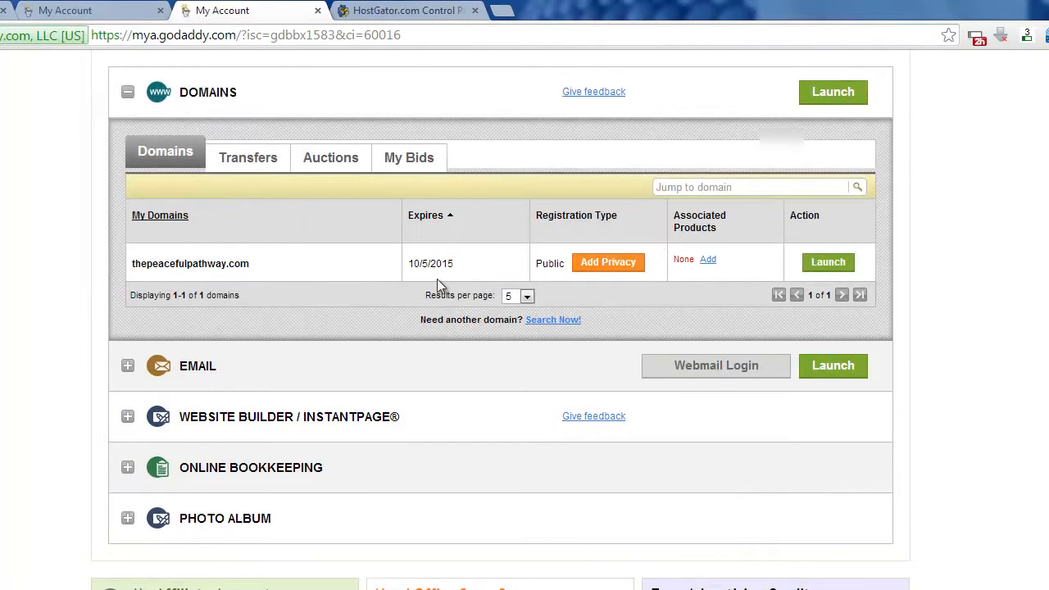
{"action": "left_click", "coordinate": [819, 263]}
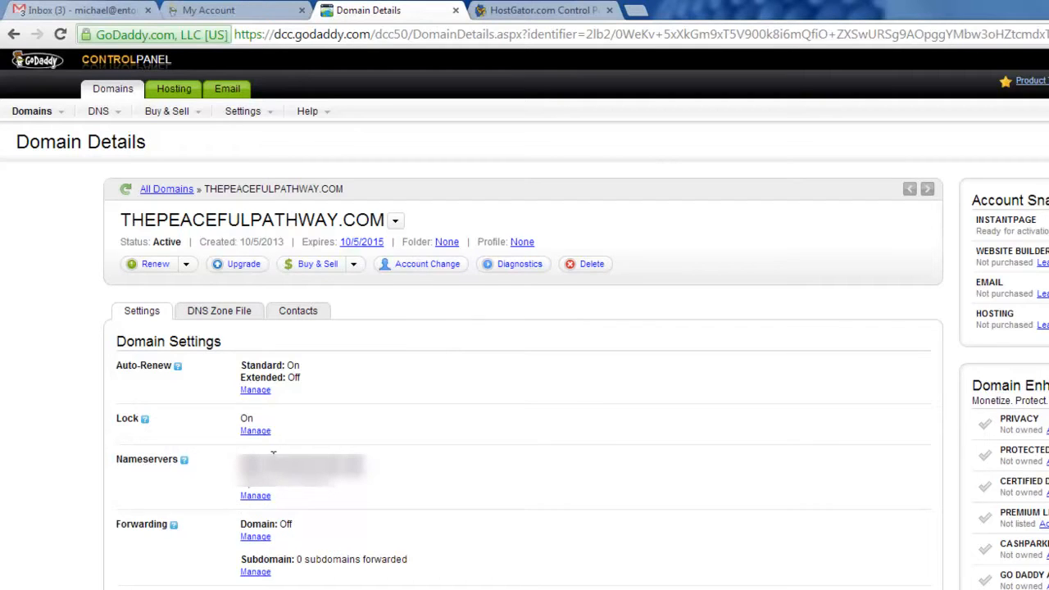
- Compare the domain's custom nameserver settings with the HostGator account's name servers, then cancel the nameserver dialog
{"action": "left_click", "coordinate": [258, 495]}
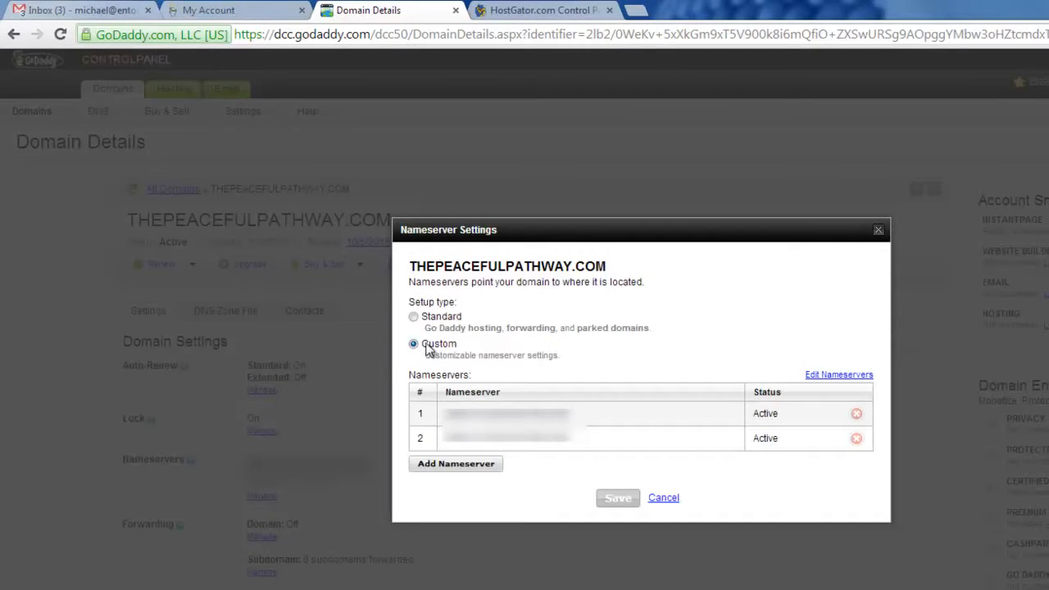
{"action": "left_click", "coordinate": [414, 318]}
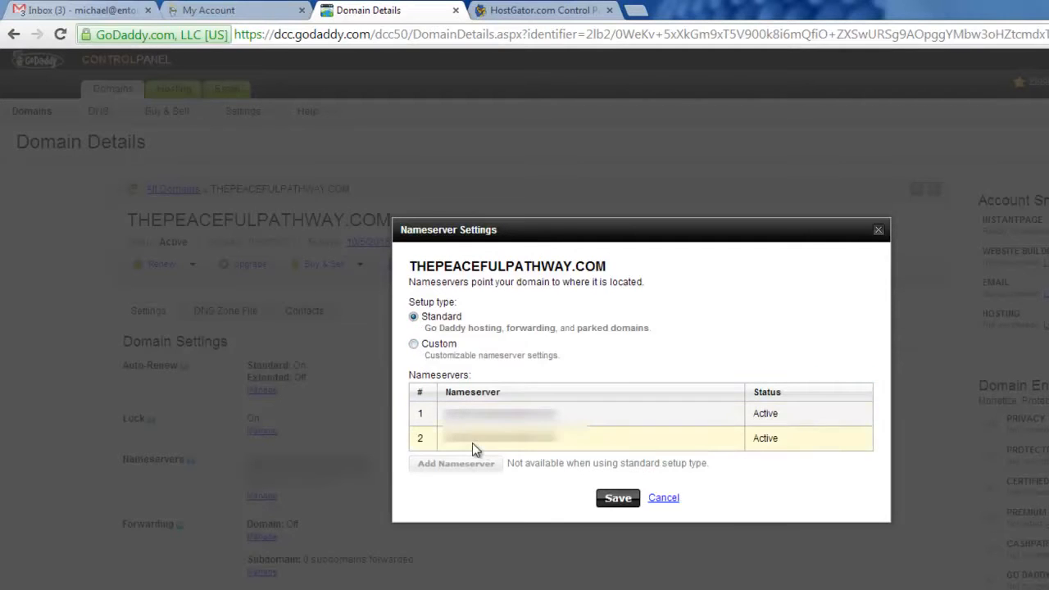
{"action": "left_click", "coordinate": [414, 344]}
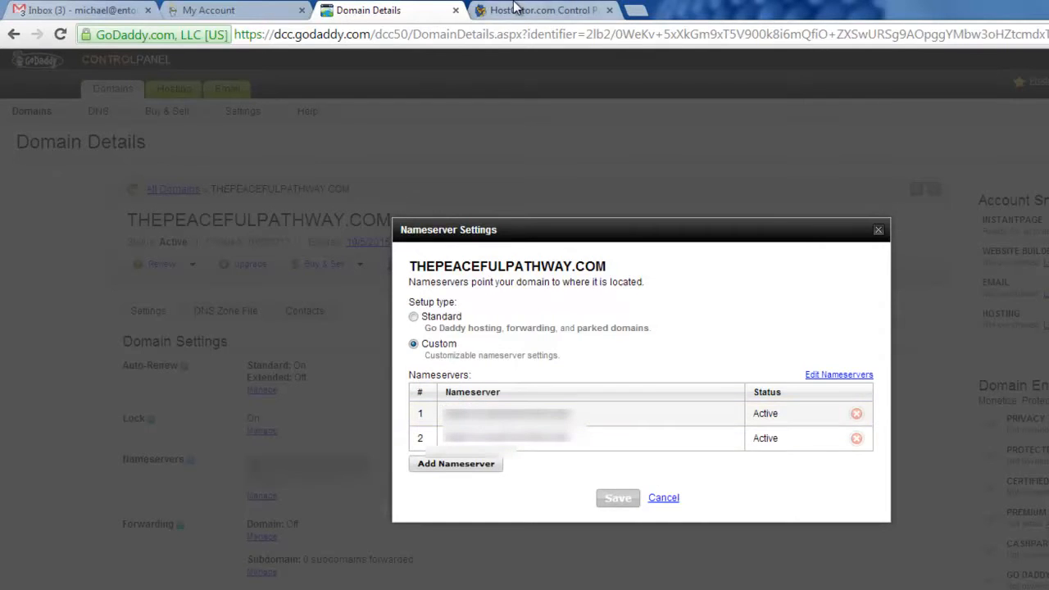
{"action": "left_click", "coordinate": [541, 10]}
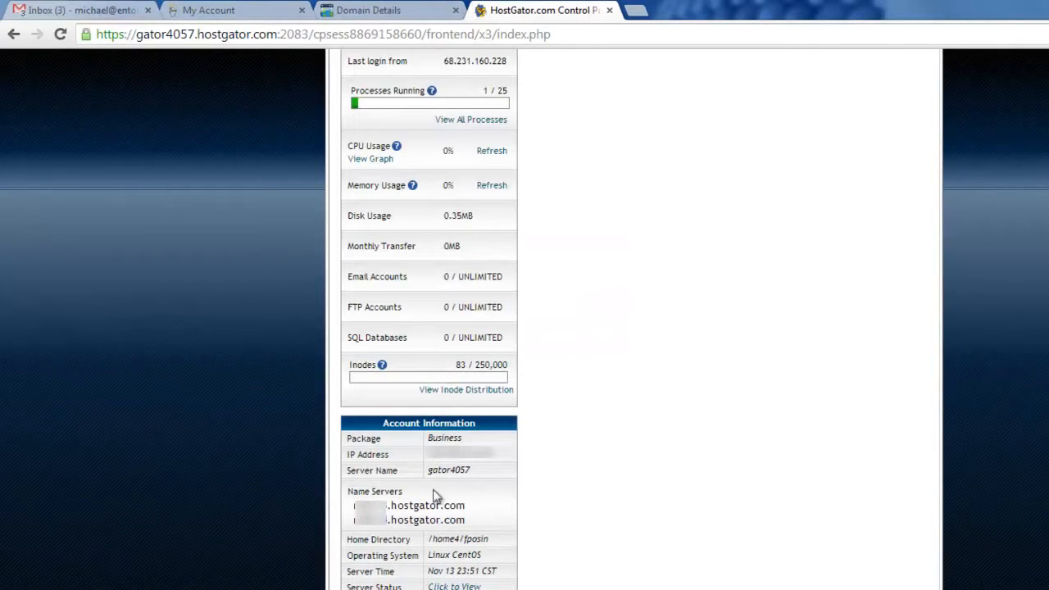
{"action": "left_click", "coordinate": [361, 10]}
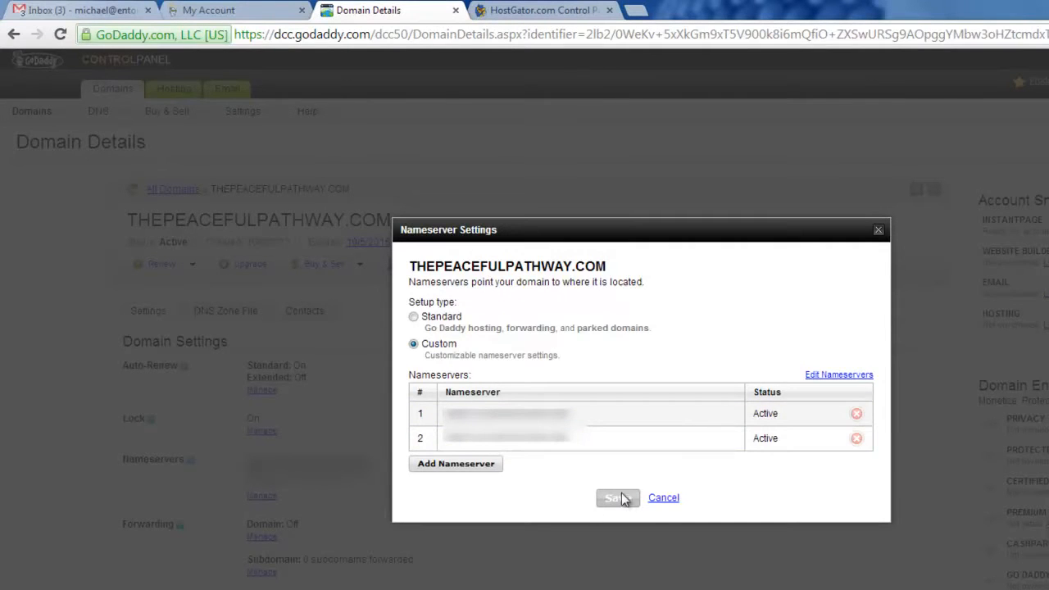
{"action": "left_click", "coordinate": [663, 497]}
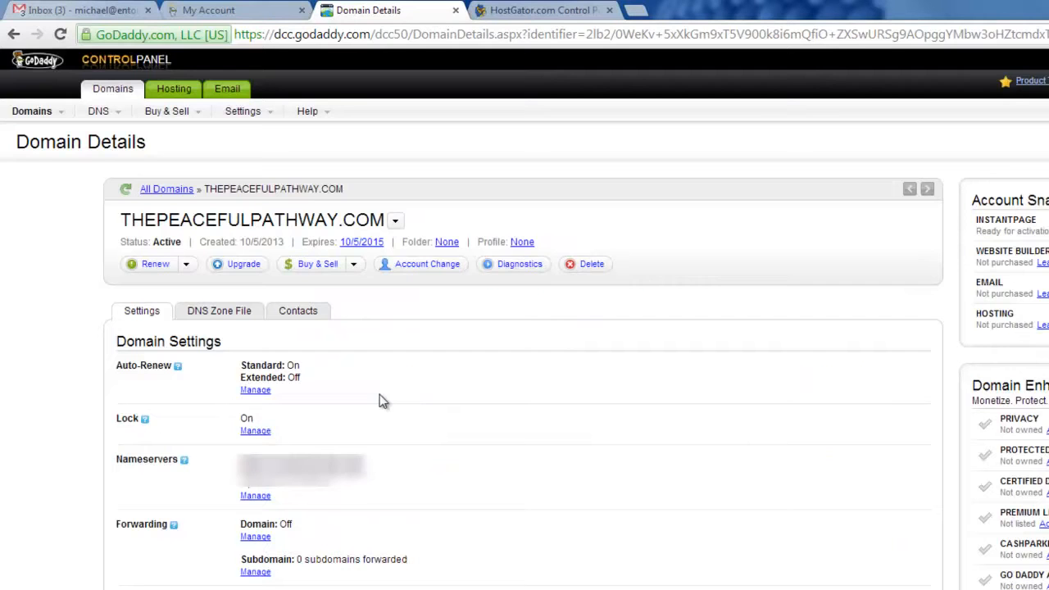
- Open the domain's DNS zone file and copy the HostGator account's IP address from its account information
{"action": "left_click", "coordinate": [201, 317]}
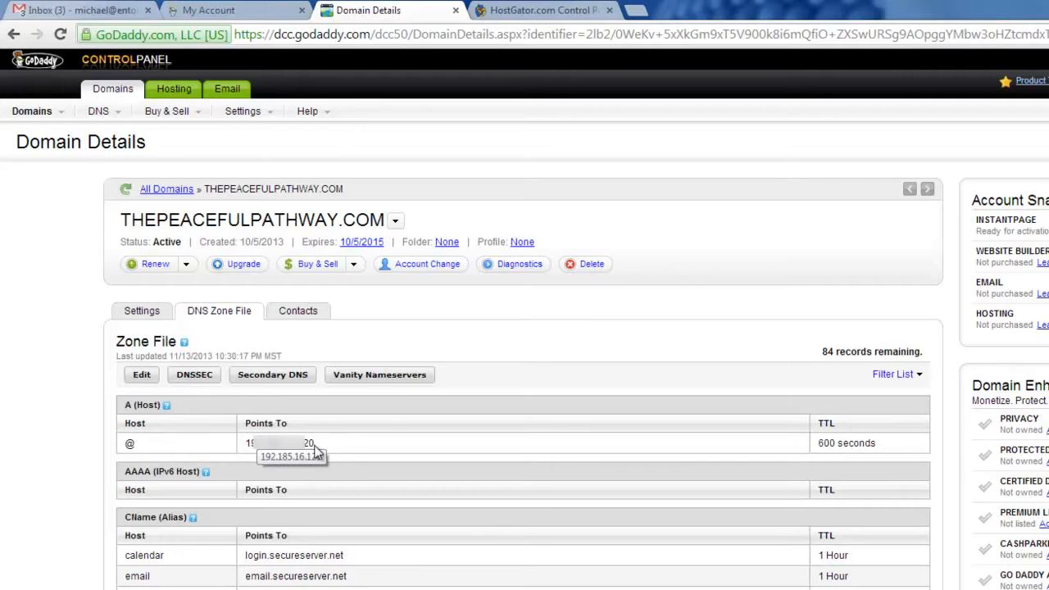
{"action": "left_click", "coordinate": [541, 10]}
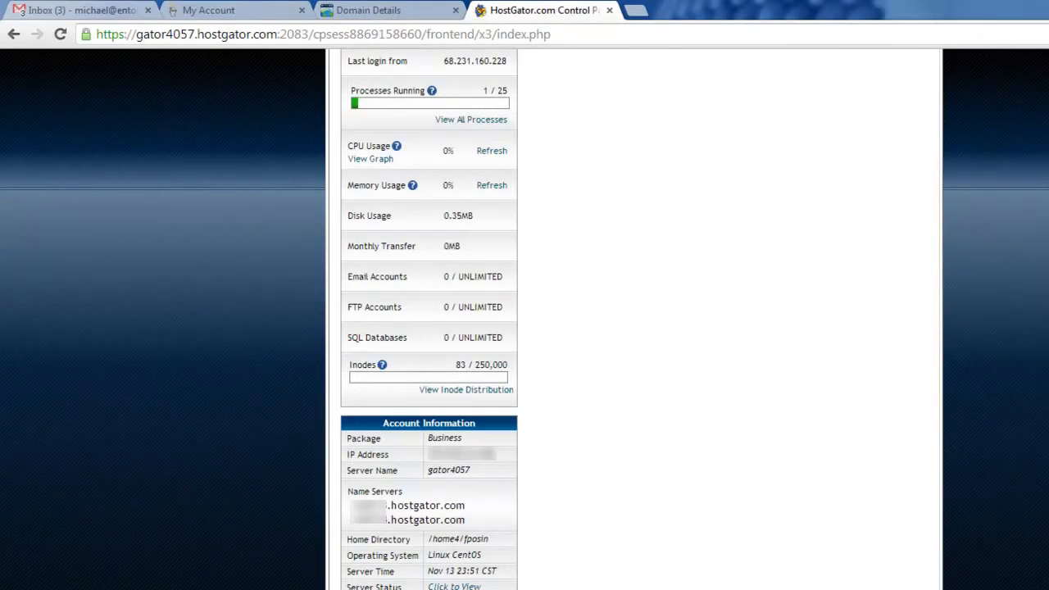
{"action": "left_click_drag", "start_coordinate": [490, 457], "coordinate": [430, 460]}
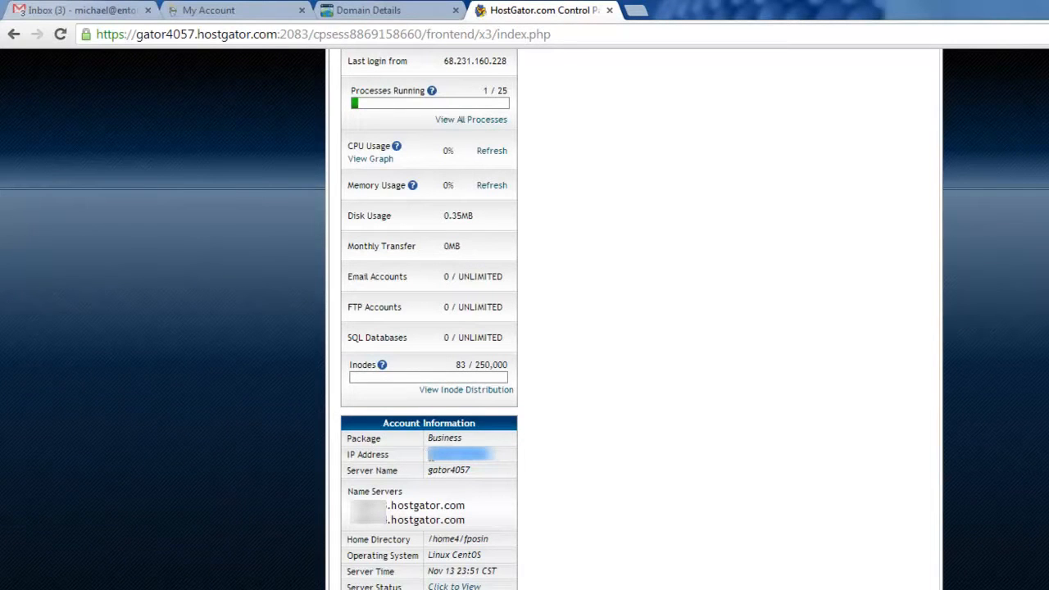
{"action": "right_click", "coordinate": [468, 449]}
{"action": "left_click", "coordinate": [497, 461]}
- Edit the zone file's @ A record to point to the copied HostGator IP address and save the zone file
{"action": "left_click", "coordinate": [355, 10]}
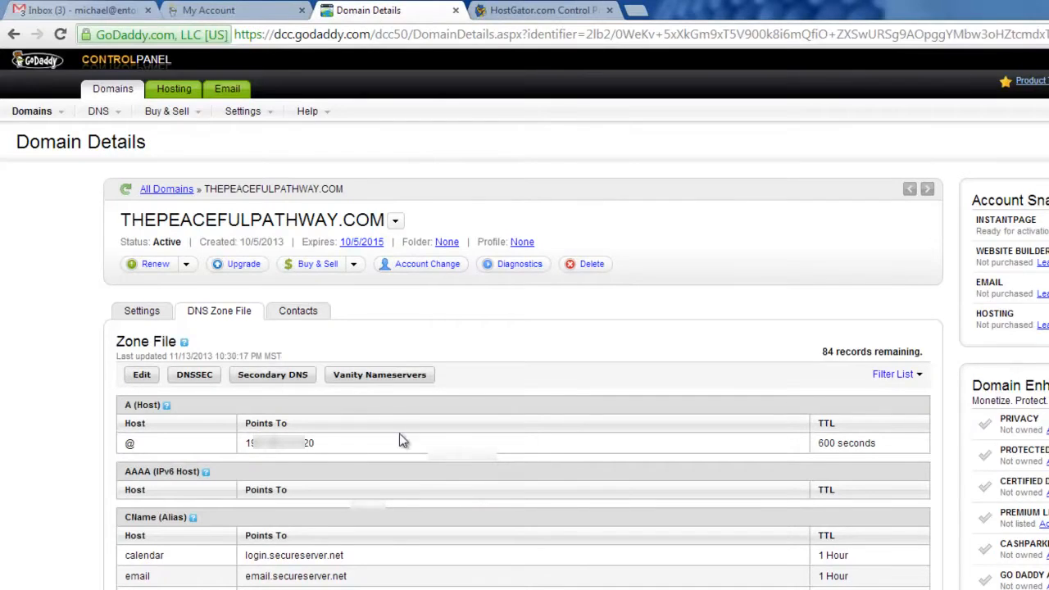
{"action": "left_click", "coordinate": [138, 375]}
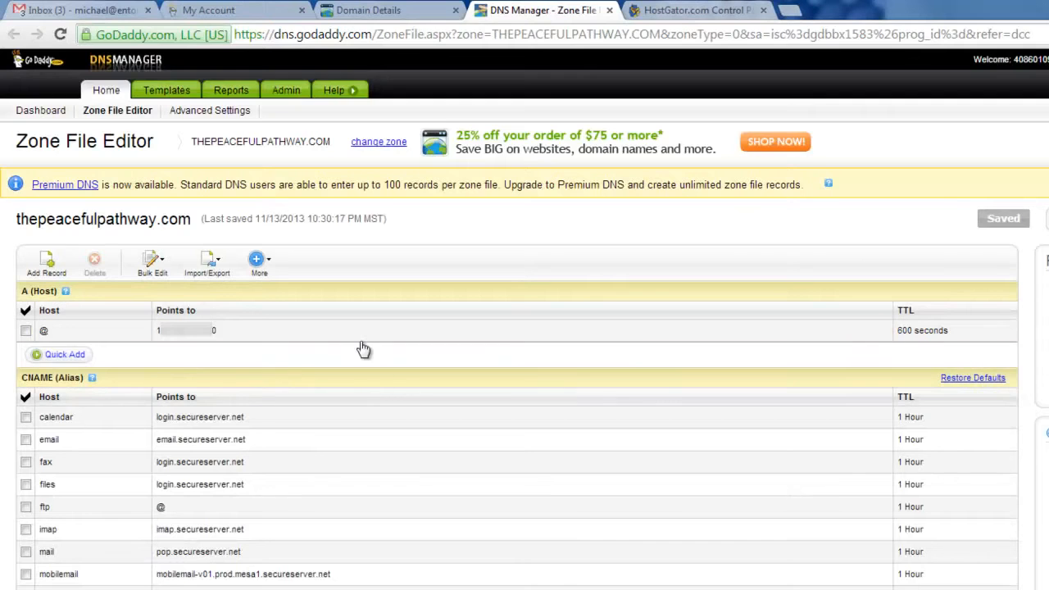
{"action": "left_click", "coordinate": [877, 332]}
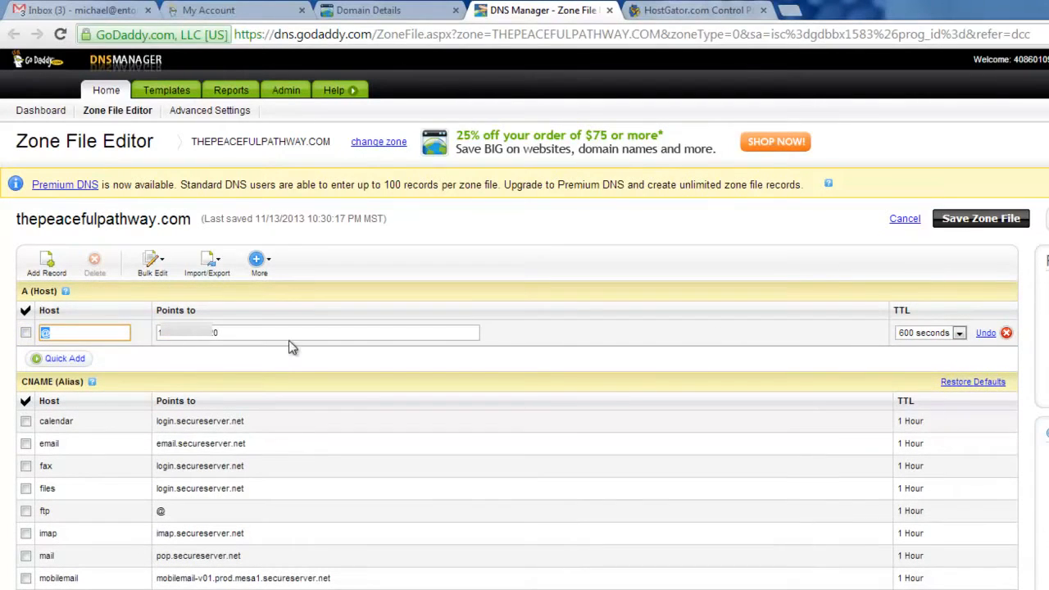
{"action": "left_click_drag", "start_coordinate": [243, 333], "coordinate": [145, 333]}
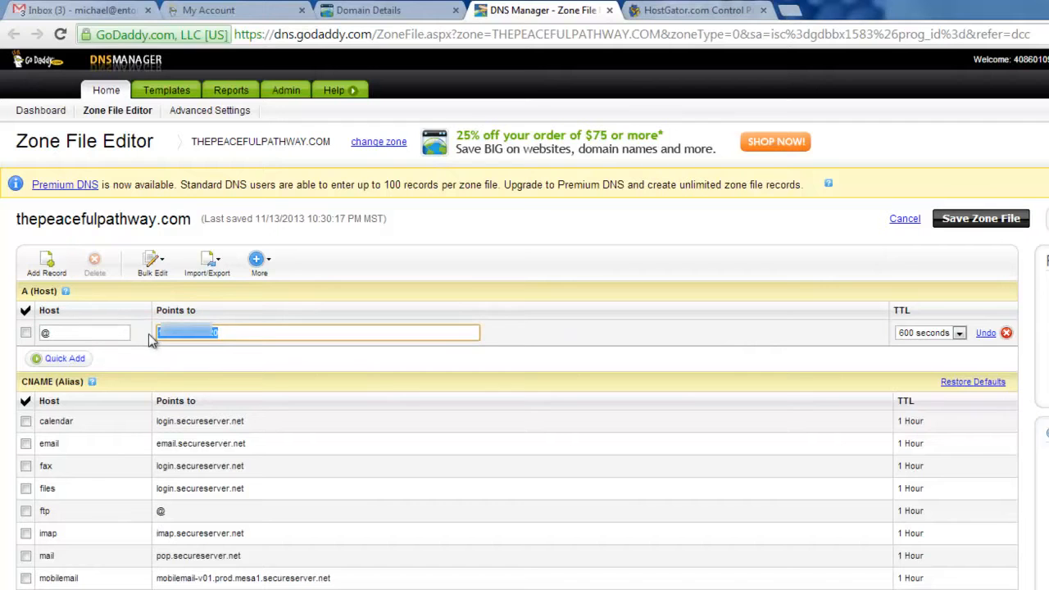
{"action": "left_click", "coordinate": [242, 332]}
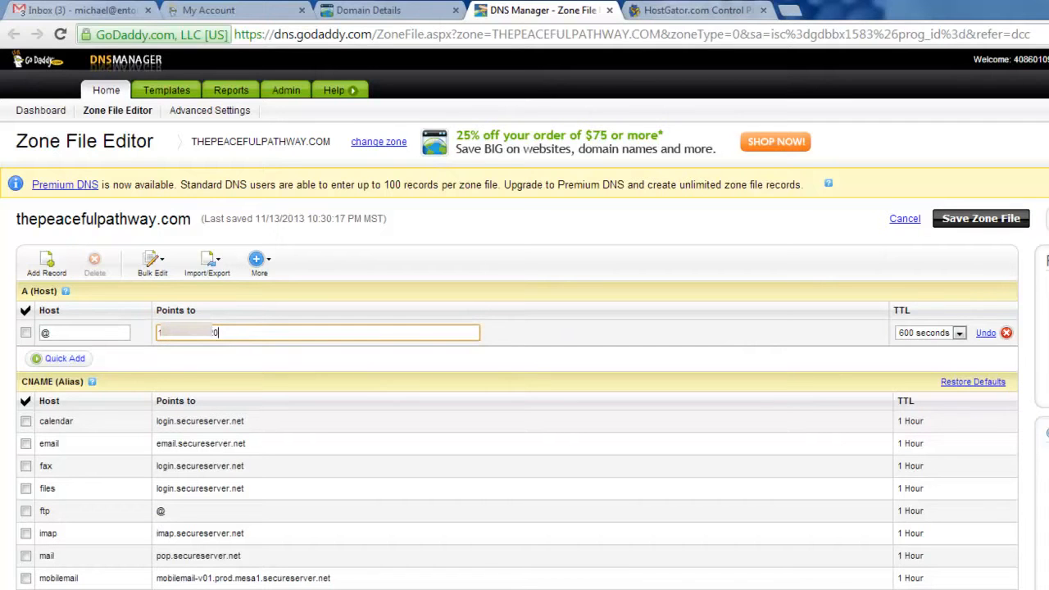
{"action": "left_click", "coordinate": [972, 219]}
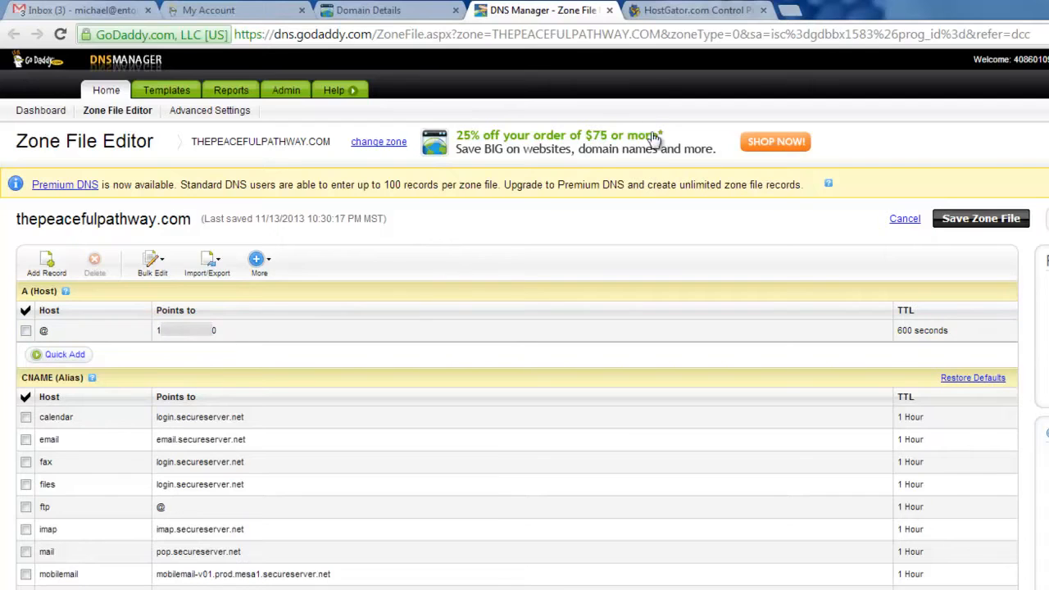
- Open the Addon Domains tool in the HostGator control panel
{"action": "left_click", "coordinate": [660, 10]}
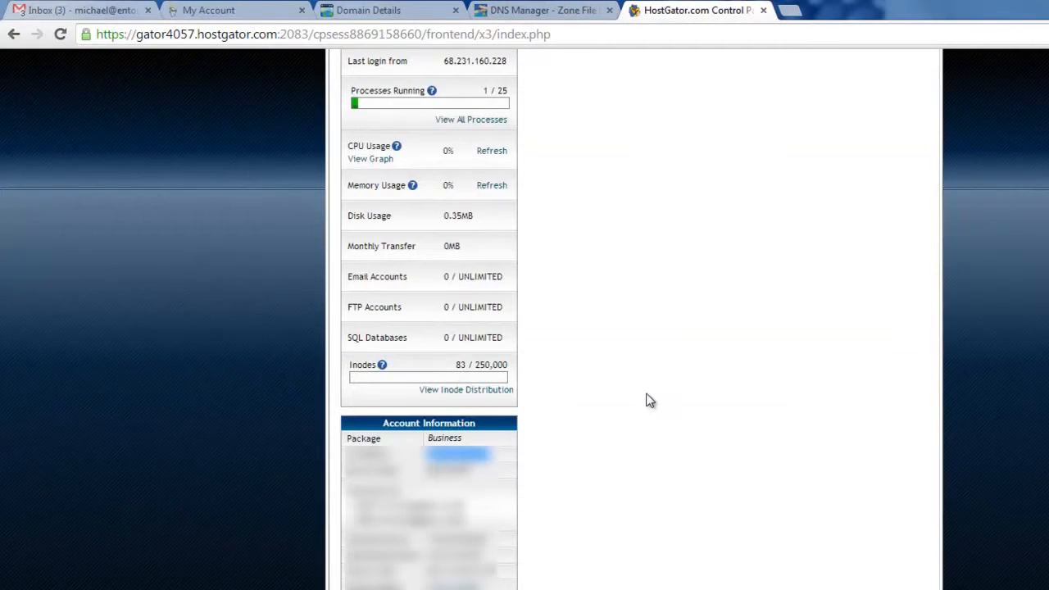
{"action": "scroll", "coordinate": [656, 393], "scroll_direction": "up", "scroll_amount": 5}
{"action": "scroll", "coordinate": [651, 401], "scroll_direction": "down", "scroll_amount": 4}
{"action": "scroll", "coordinate": [647, 400], "scroll_direction": "up", "scroll_amount": 8}
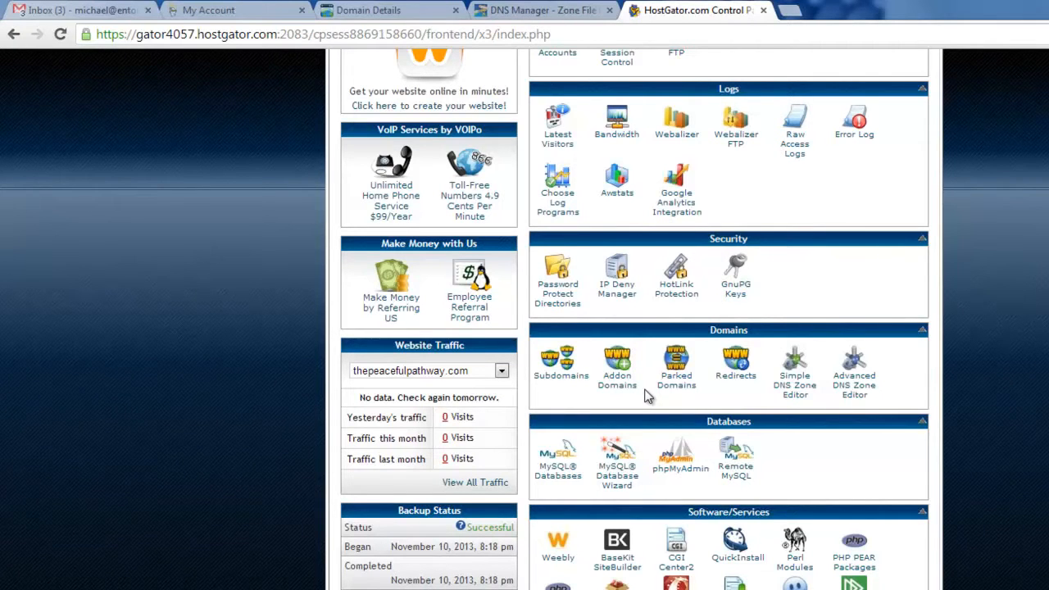
{"action": "scroll", "coordinate": [647, 397], "scroll_direction": "up", "scroll_amount": 2}
{"action": "scroll", "coordinate": [651, 394], "scroll_direction": "down", "scroll_amount": 3}
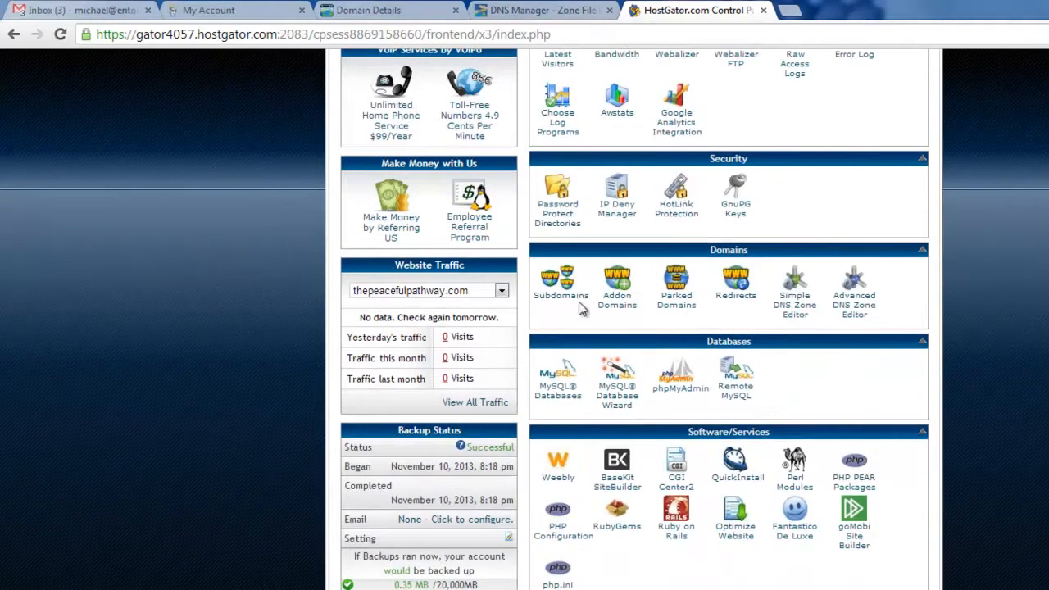
{"action": "left_click", "coordinate": [625, 308]}
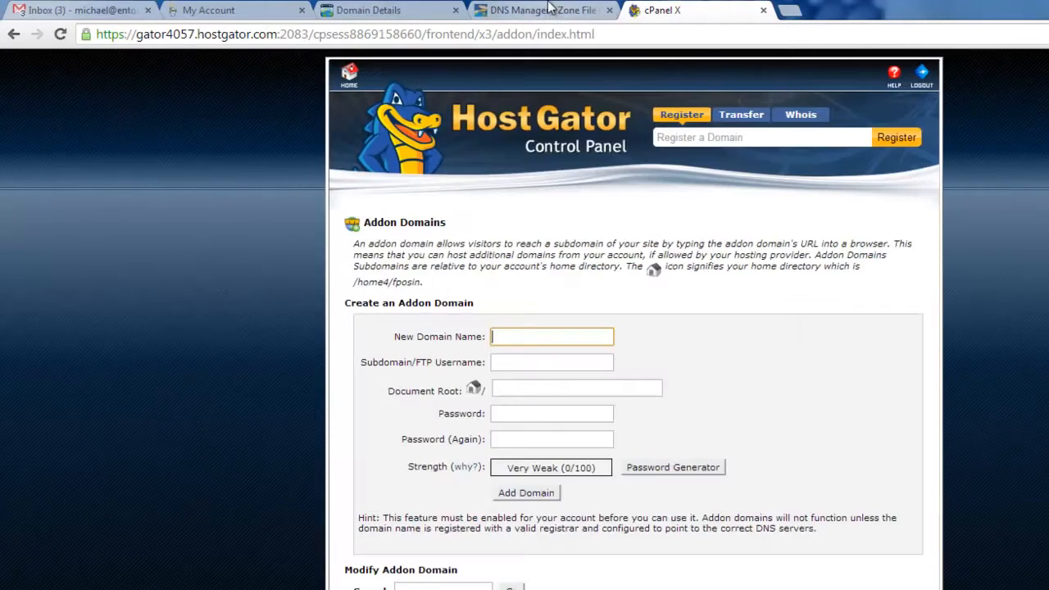
- Enter thepeacefulpathway.com as the new addon domain name, keeping the auto-filled username and document root
{"action": "left_click", "coordinate": [541, 10]}
{"action": "double_click", "coordinate": [18, 220]}
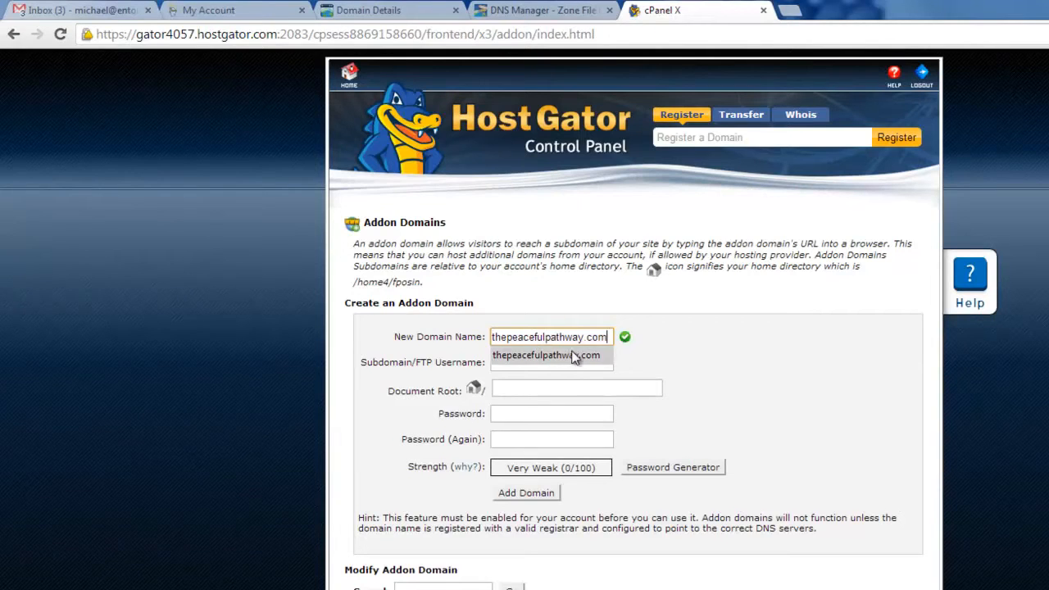
{"action": "left_click", "coordinate": [518, 364]}
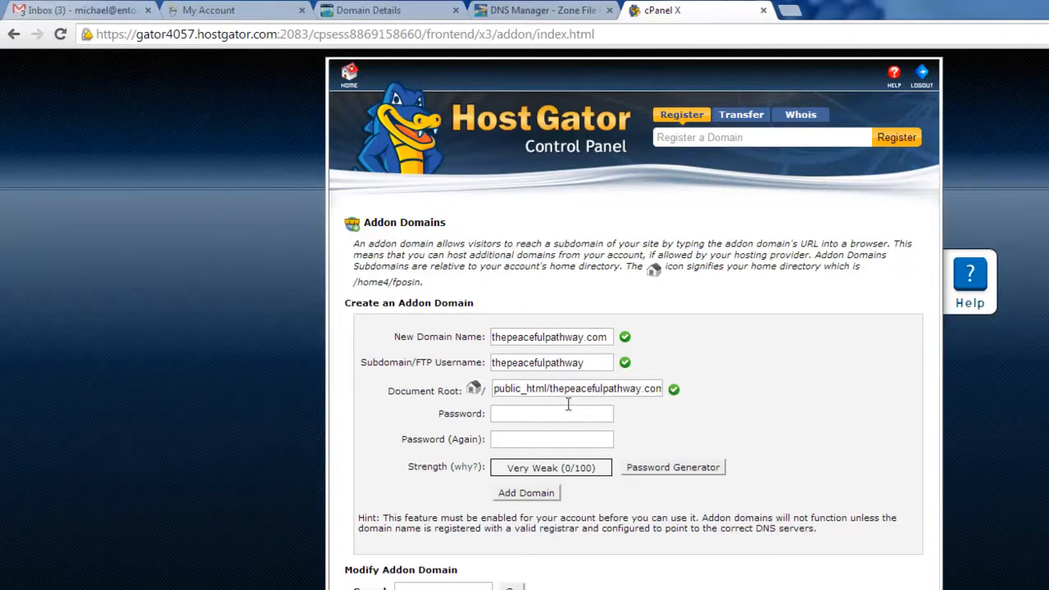
- Enter and confirm the addon domain's password, then add the domain
{"action": "left_click", "coordinate": [506, 416]}
{"action": "type", "text": "**************"}
{"action": "key", "text": "Tab"}
{"action": "type", "text": "**************"}
{"action": "left_click", "coordinate": [526, 492]}
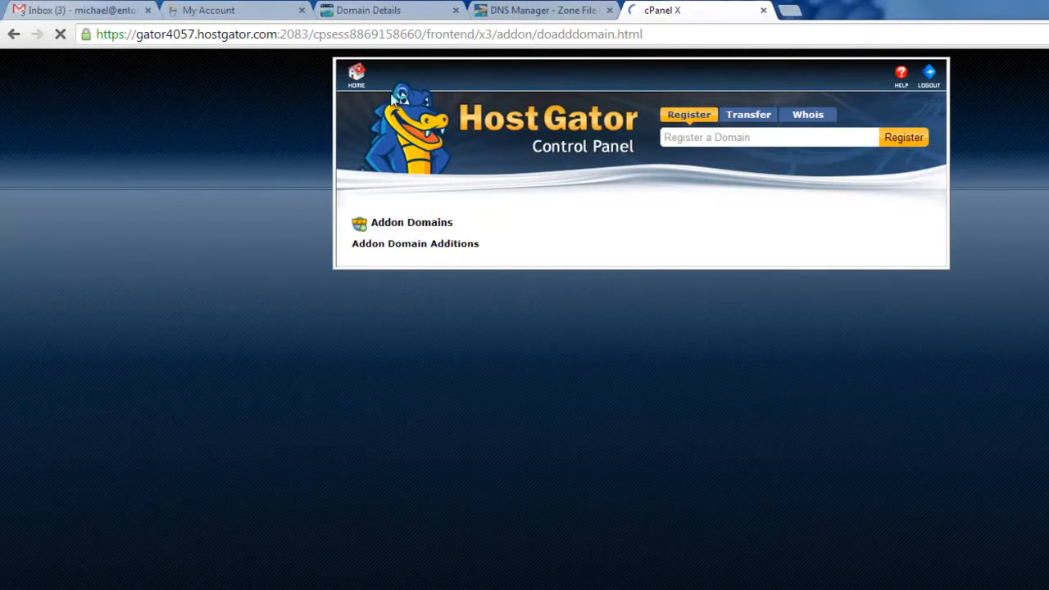
- Open File Manager in the web root (public_html/www) and enter the thepeacefulpathway.com folder
{"action": "left_click", "coordinate": [356, 77]}
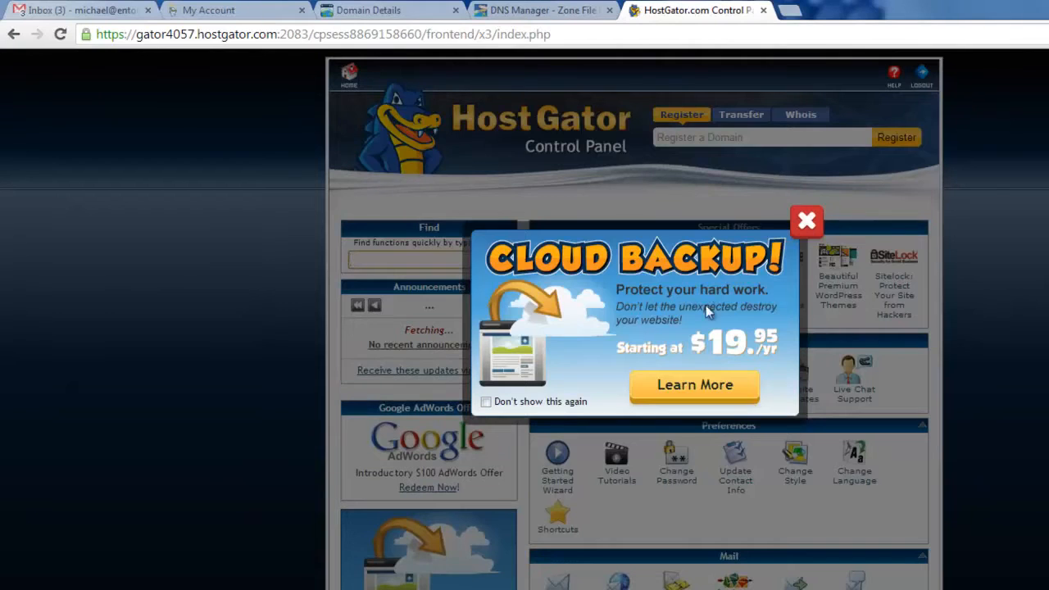
{"action": "left_click", "coordinate": [802, 223]}
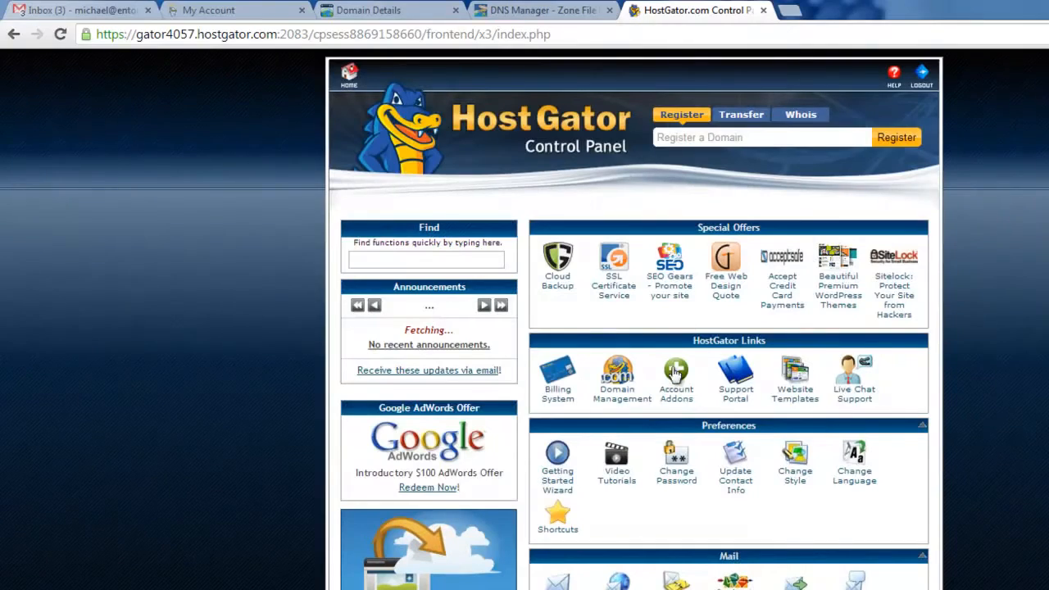
{"action": "scroll", "coordinate": [680, 418], "scroll_direction": "down", "scroll_amount": 5}
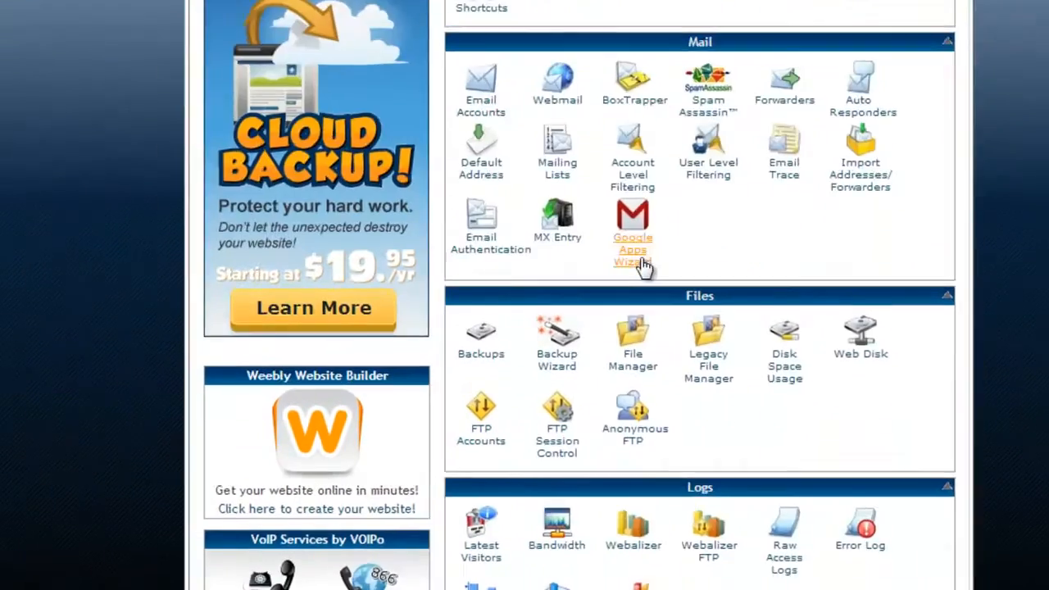
{"action": "left_click", "coordinate": [632, 340]}
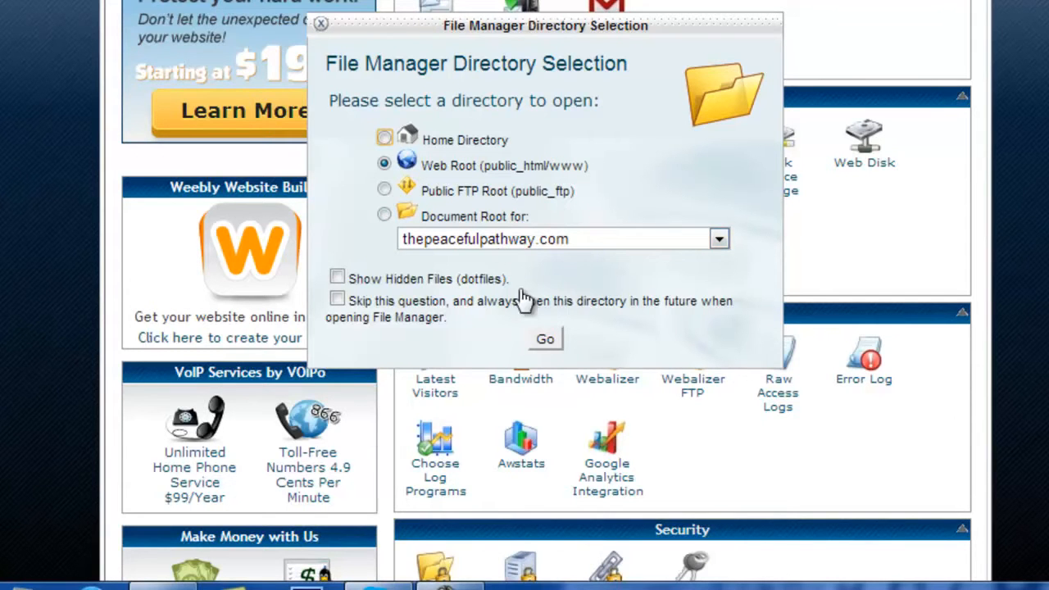
{"action": "left_click", "coordinate": [544, 341]}
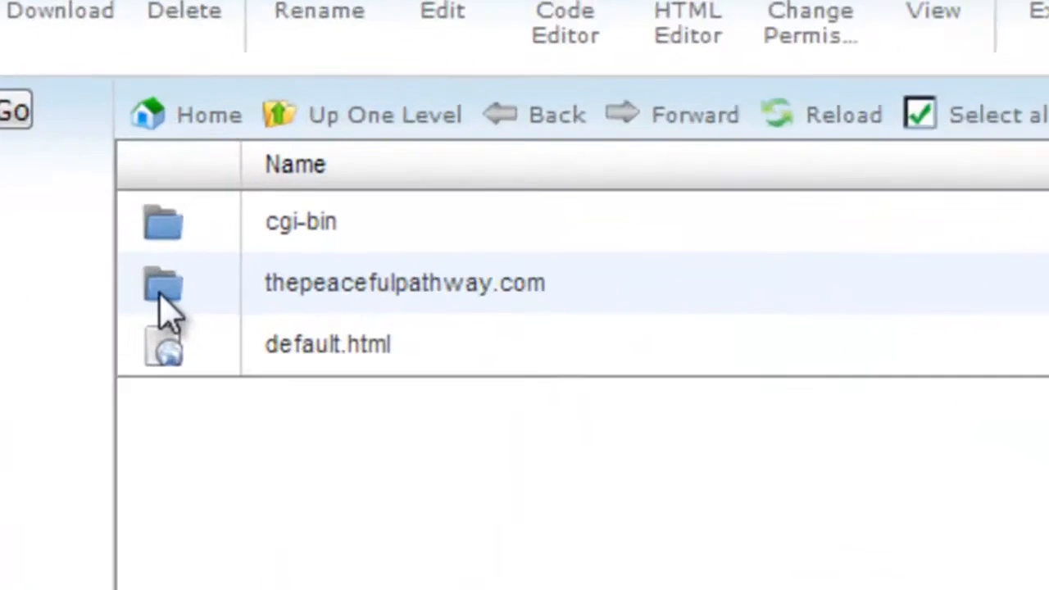
{"action": "left_click", "coordinate": [301, 282]}
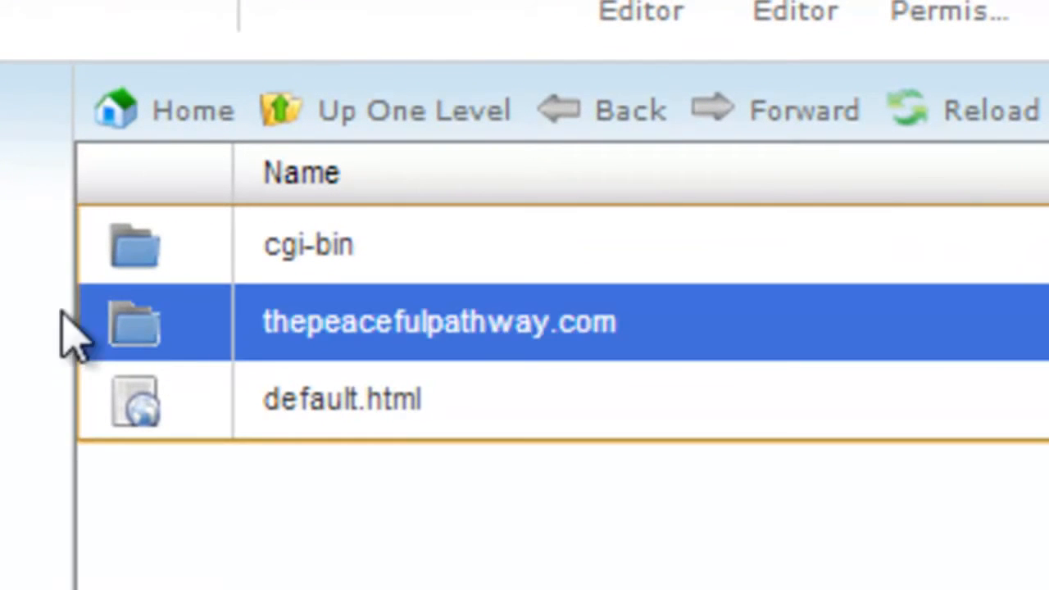
{"action": "double_click", "coordinate": [195, 344]}
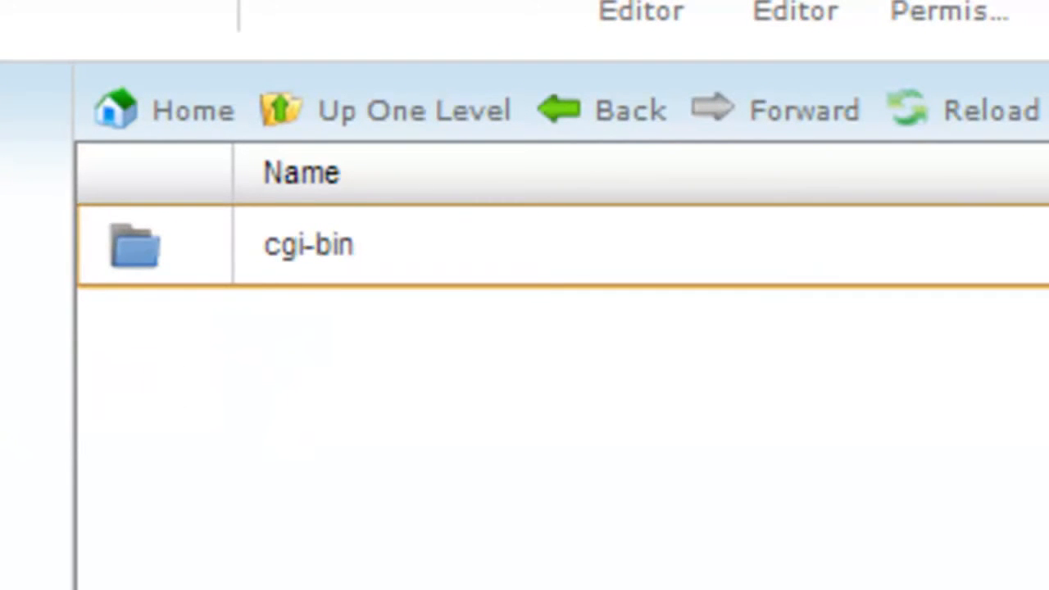